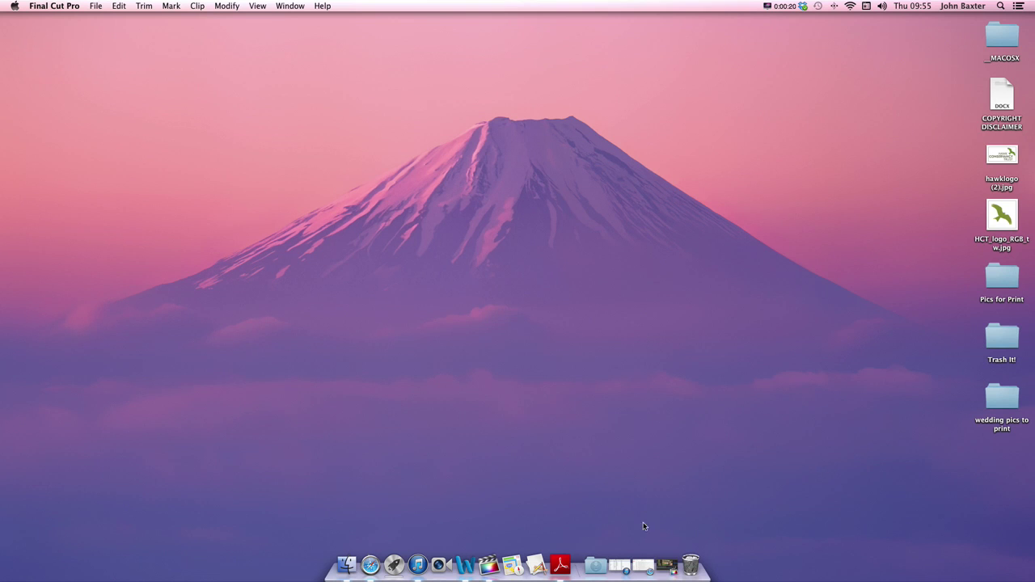
Switch to Final Cut Pro and place the HCT Ibis timeline playhead on the Clip #6 frame at 1:29:10.
left_click(669, 567)
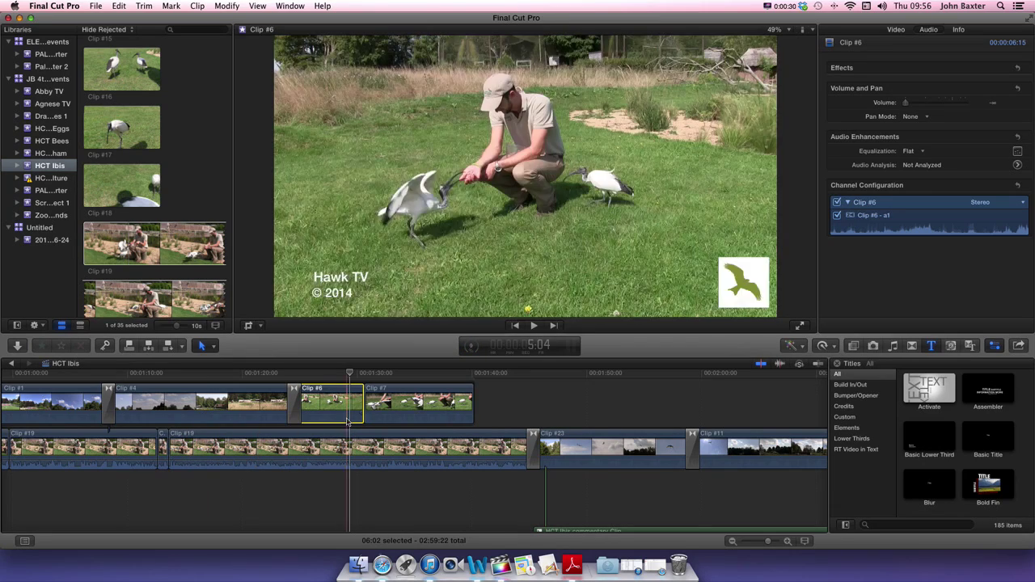
scroll(347, 418, "up", 2)
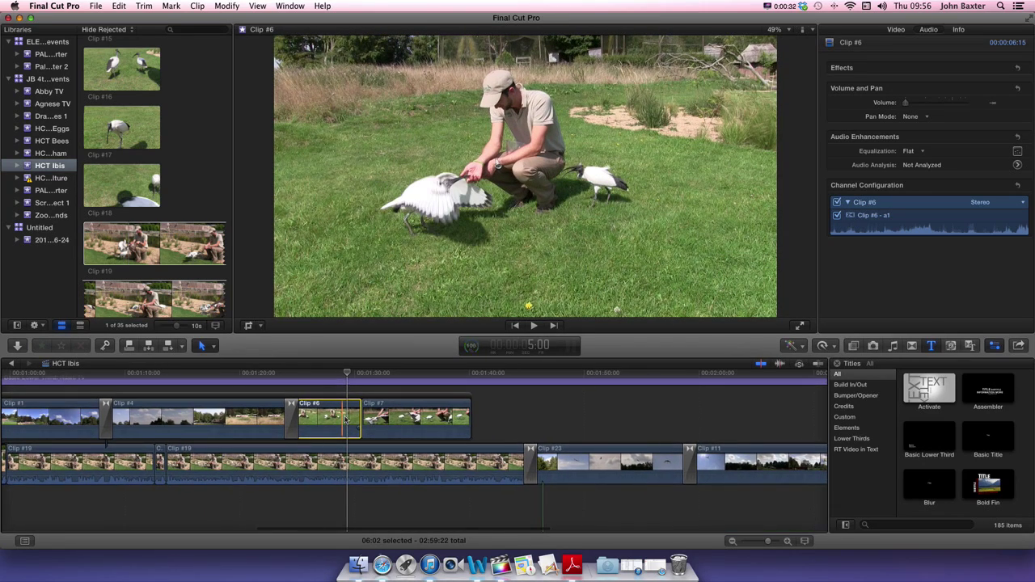
scroll(346, 418, "up", 3)
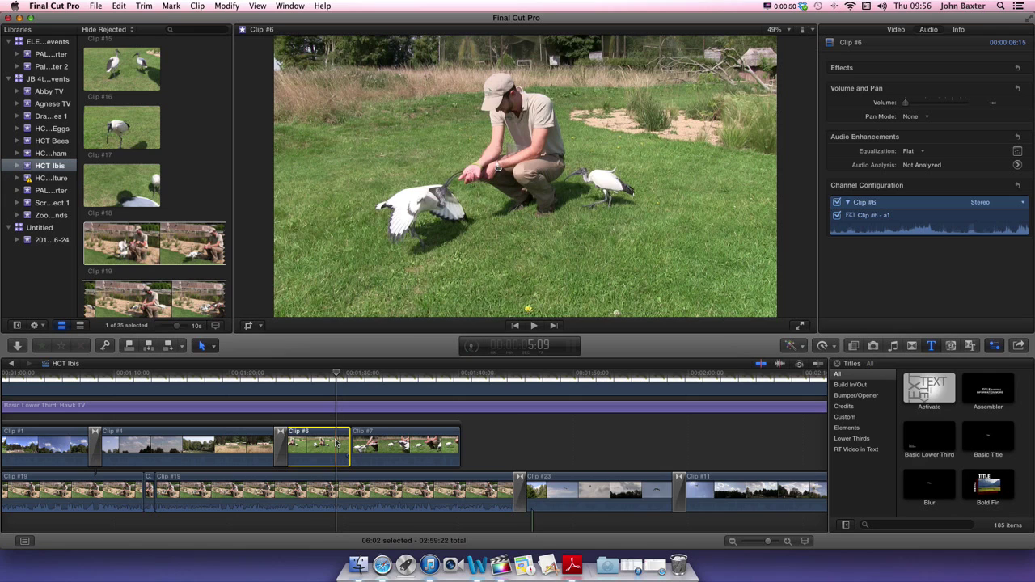
key("alt+super+s")
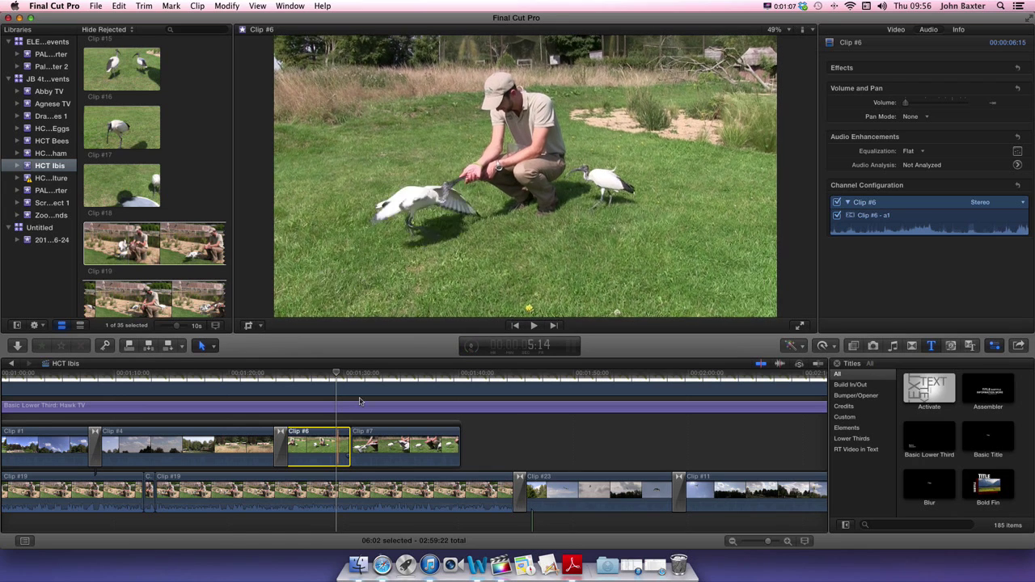
scroll(364, 414, "up", 3)
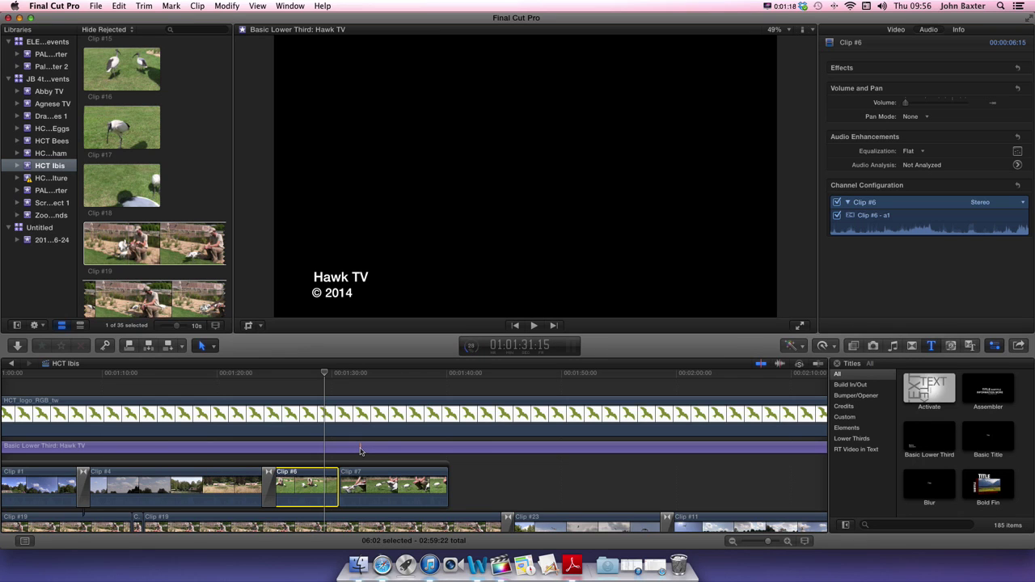
scroll(361, 451, "down", 2)
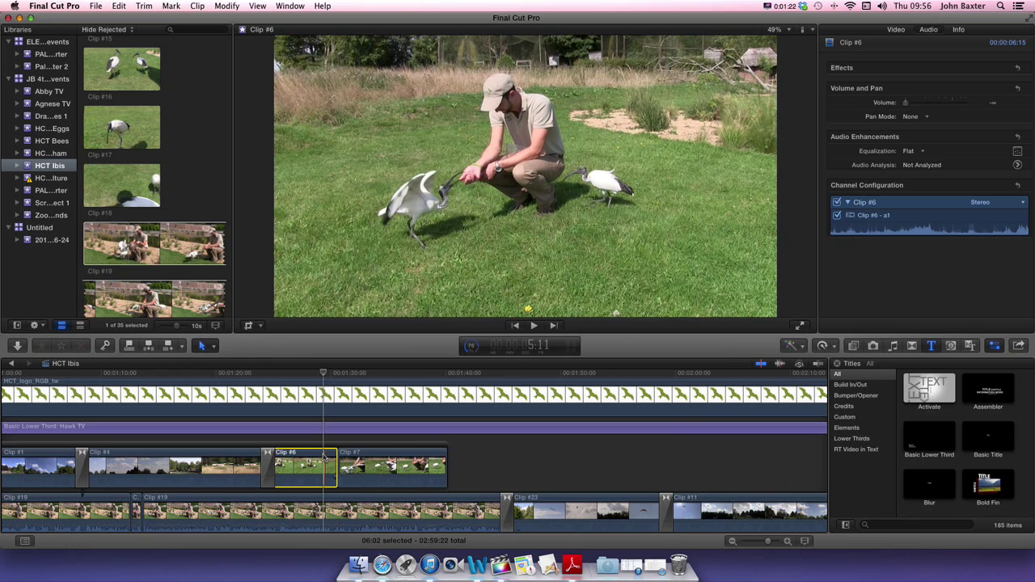
left_click(325, 457)
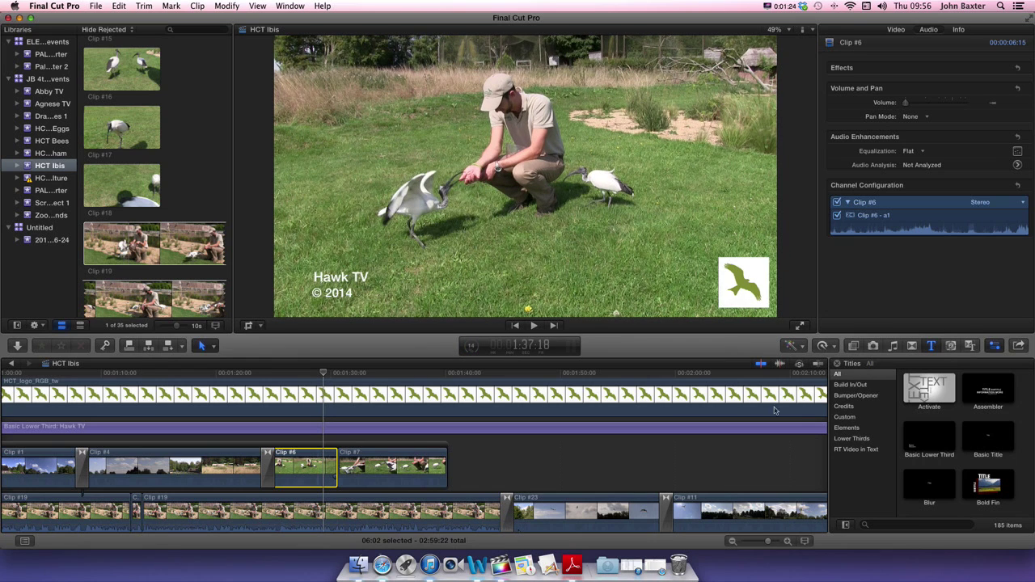
Look through the share destinations that can be added, including Save Current Frame, and close the Destinations window.
left_click(1022, 349)
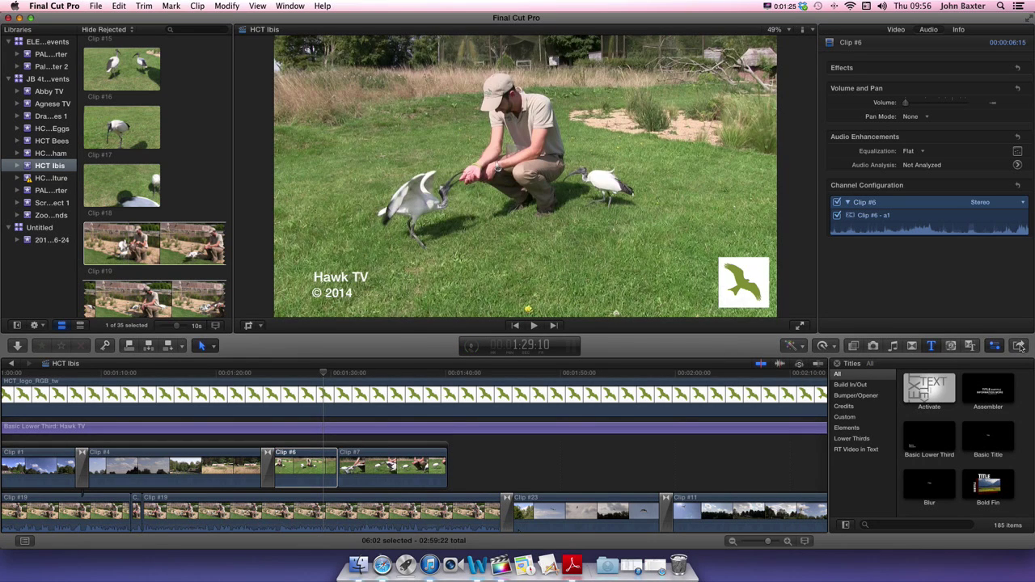
left_click(1020, 346)
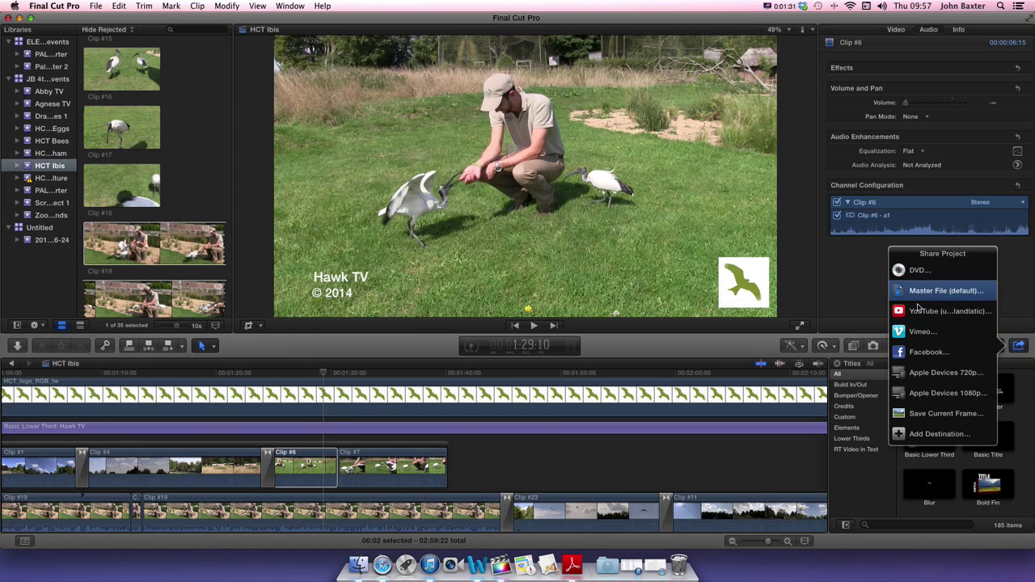
left_click(916, 434)
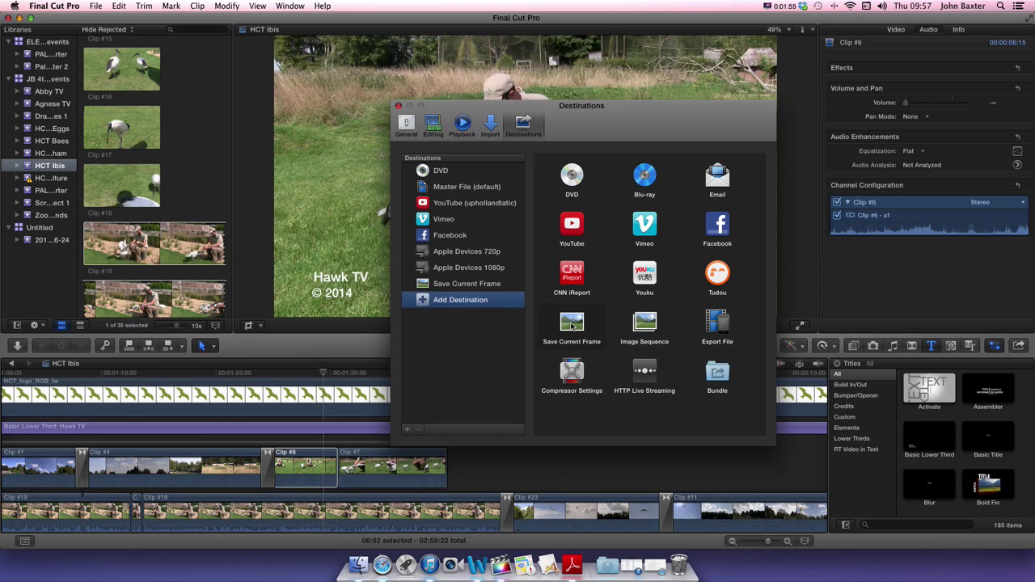
left_click(398, 107)
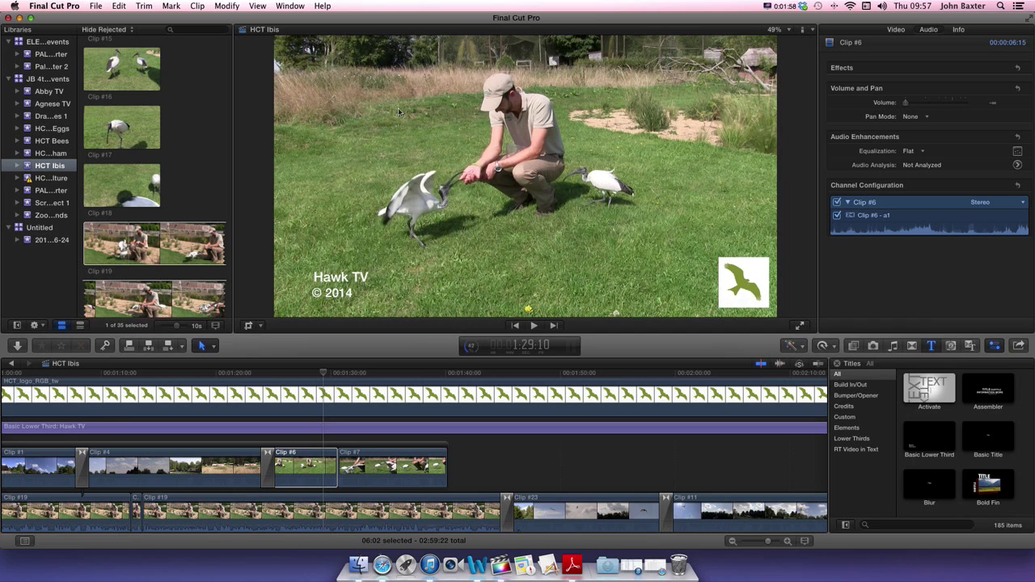
Share the project's current frame with Save Current Frame, titled The Sacred Ibis Promo Pic1, and continue to the save location.
left_click(1018, 346)
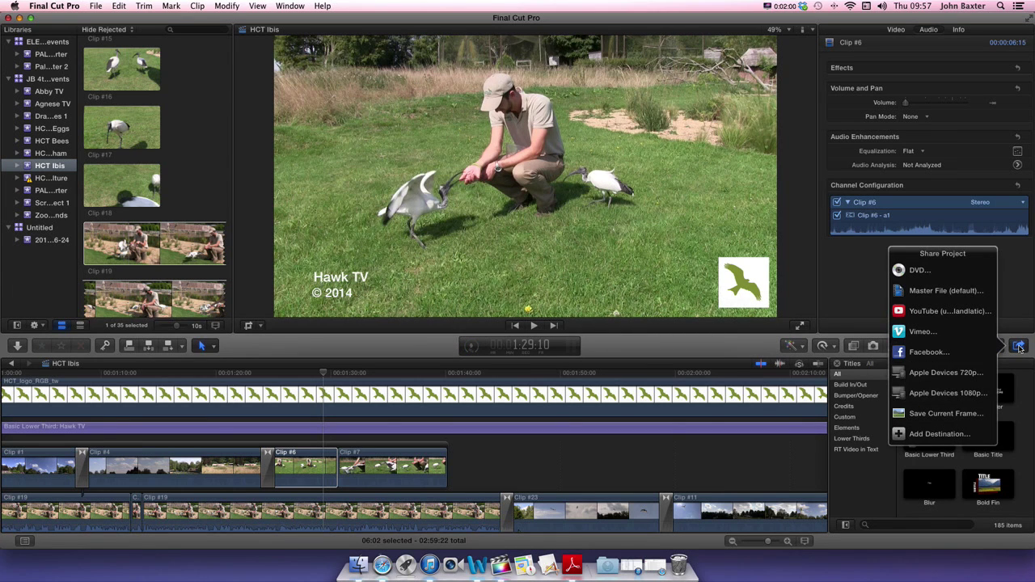
left_click(943, 414)
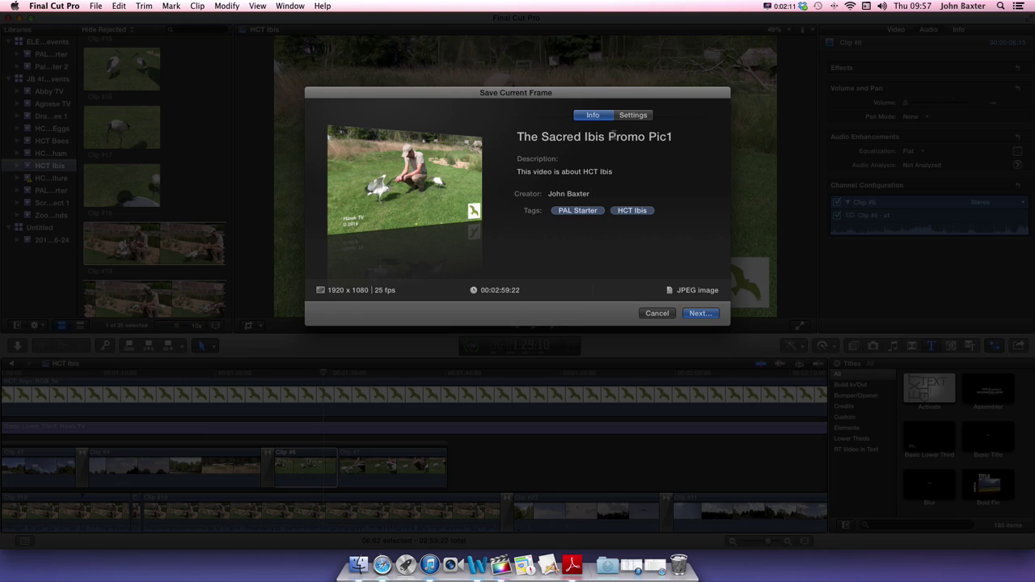
left_click(699, 314)
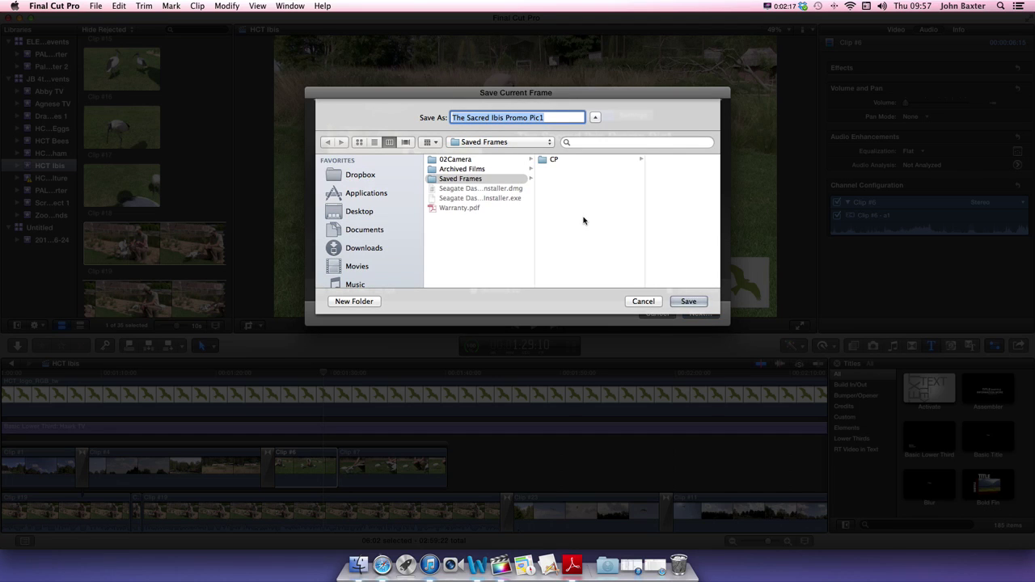
Create a new folder named Ibis inside Saved Frames on the Film archive drive.
scroll(401, 217, "down", 3)
scroll(401, 213, "down", 5)
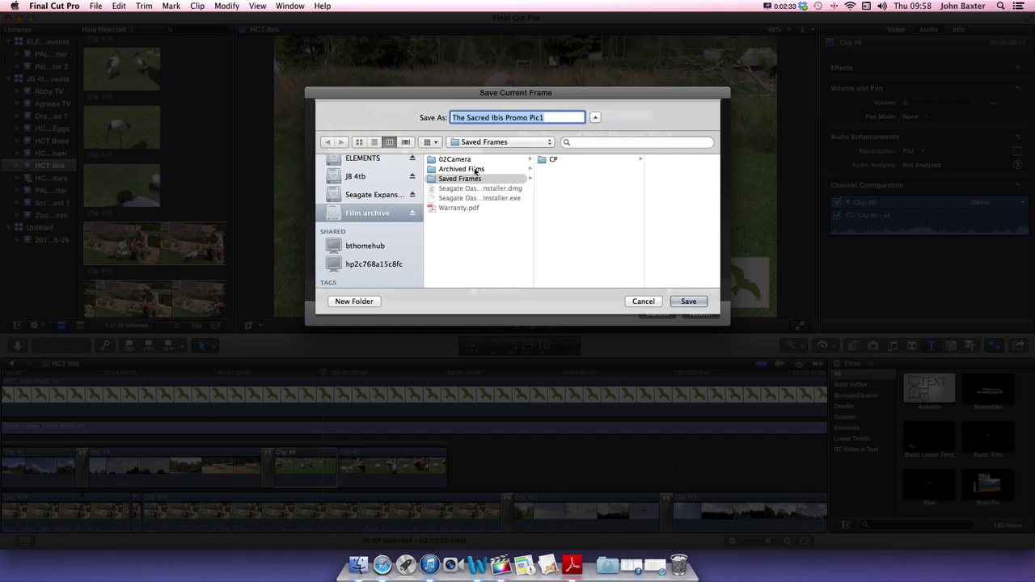
left_click(363, 304)
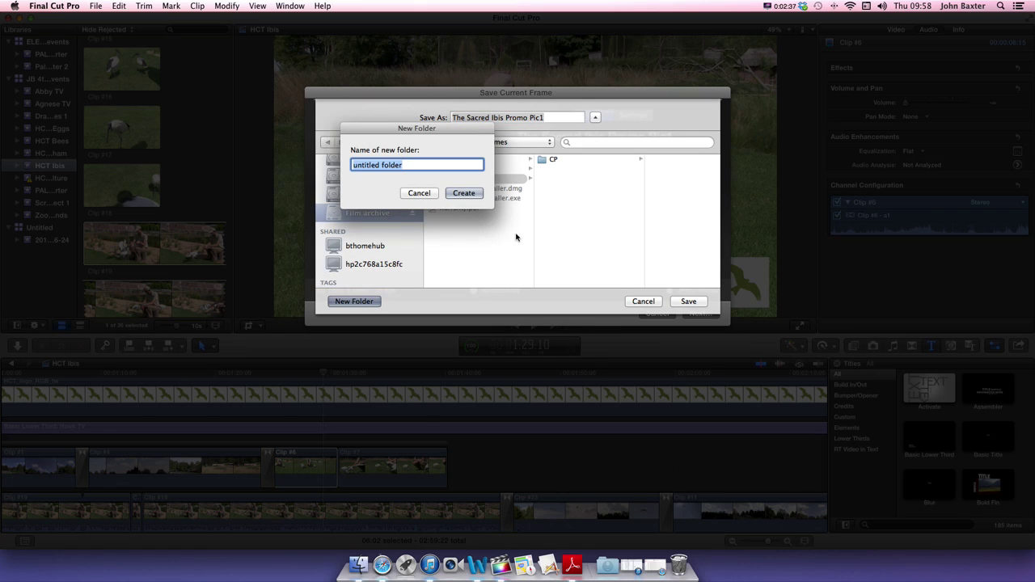
key("BackSpace")
type("Ibis")
key("Return")
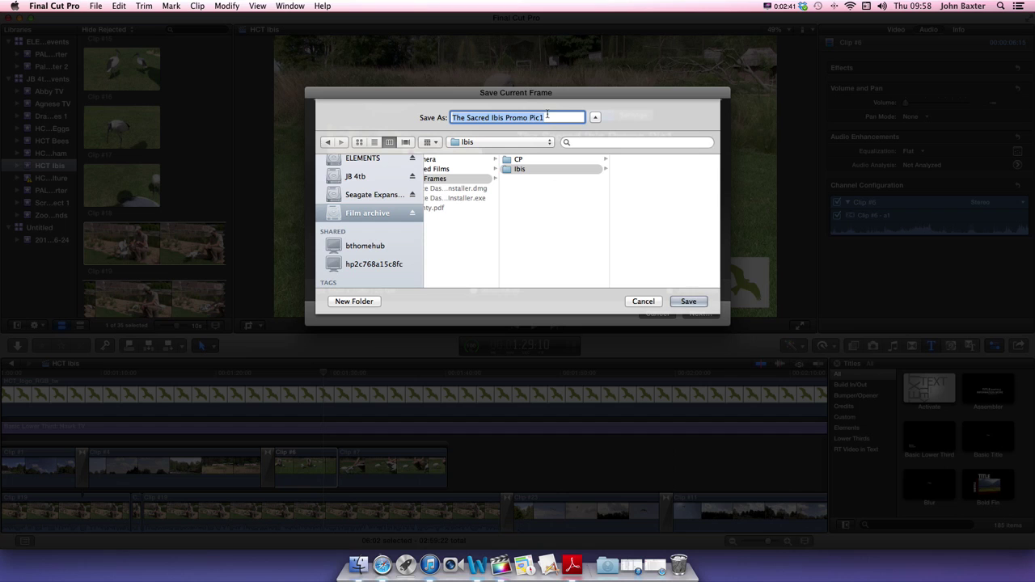
Save the frame into the Ibis folder, show the exported file in Finder, and close the Finder window.
left_click(689, 302)
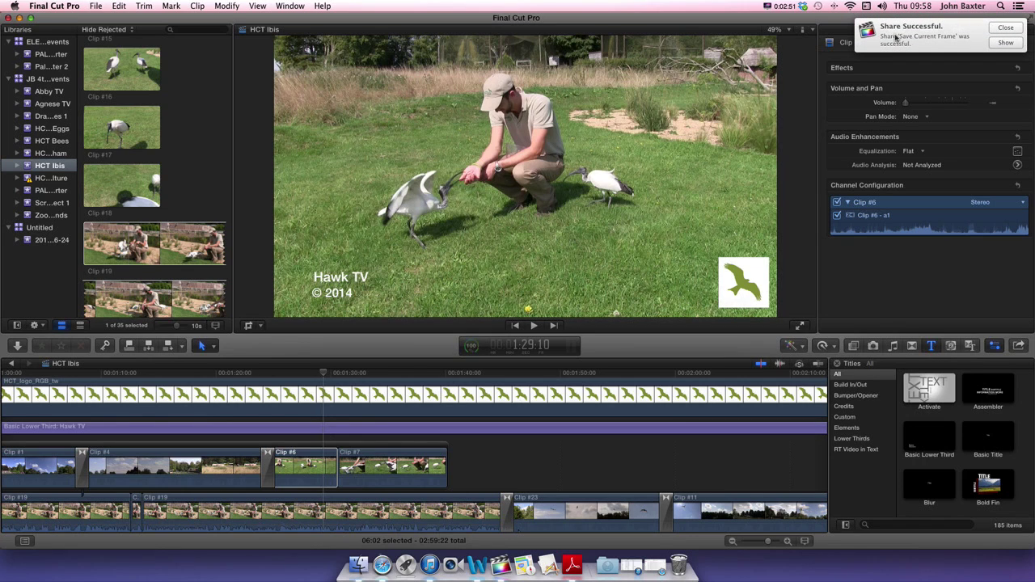
left_click(1007, 43)
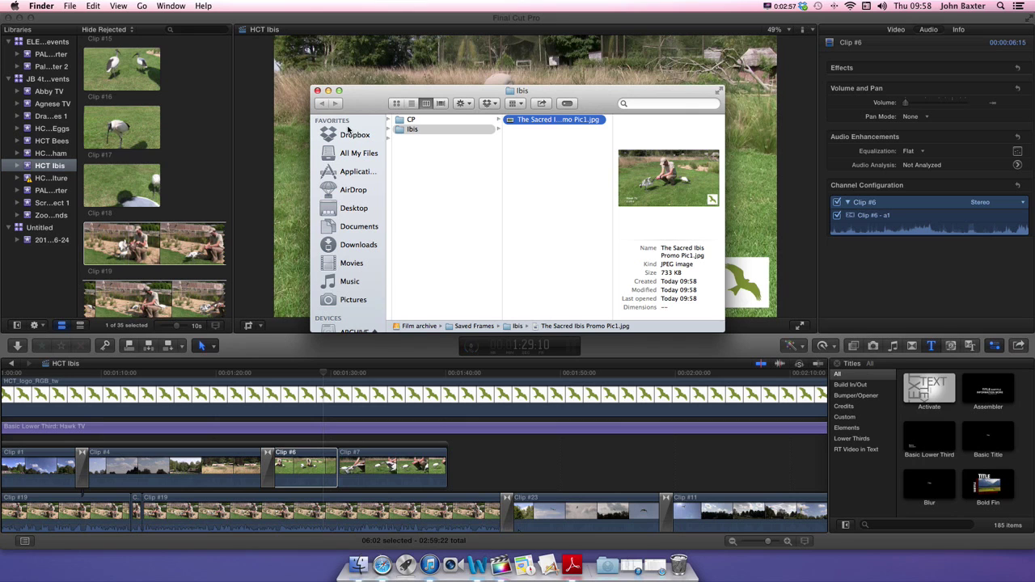
left_click(318, 91)
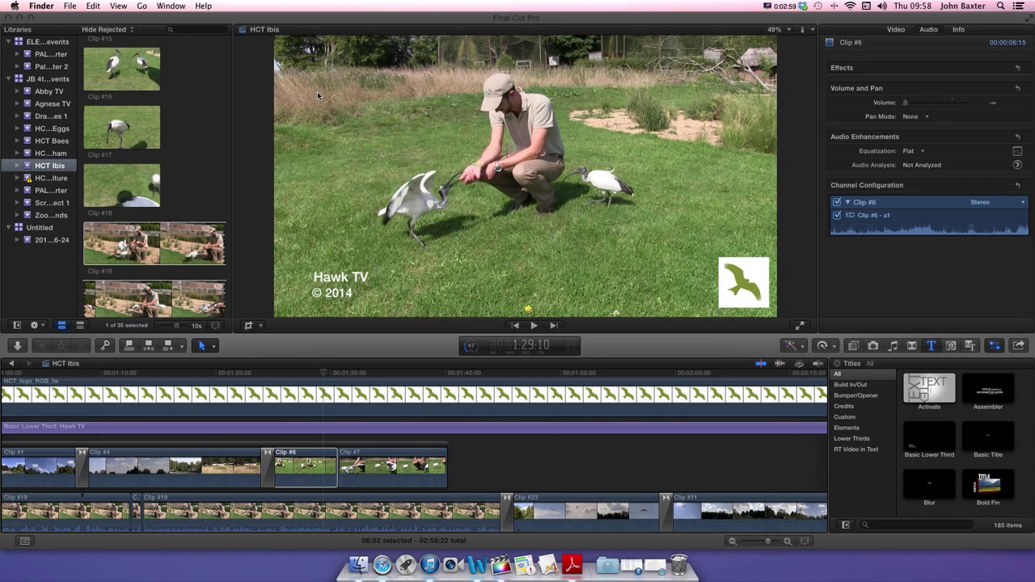
Browse the HCT Ibis event's source clips and select the Clip #19 frame at 6:13 with the ibis raising its wings.
scroll(192, 197, "down", 5)
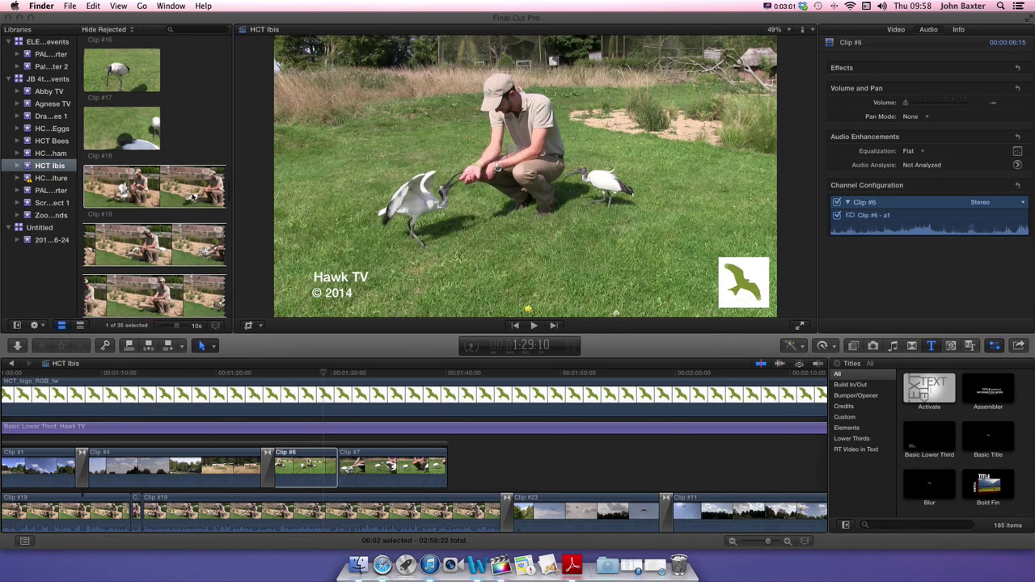
scroll(192, 196, "up", 5)
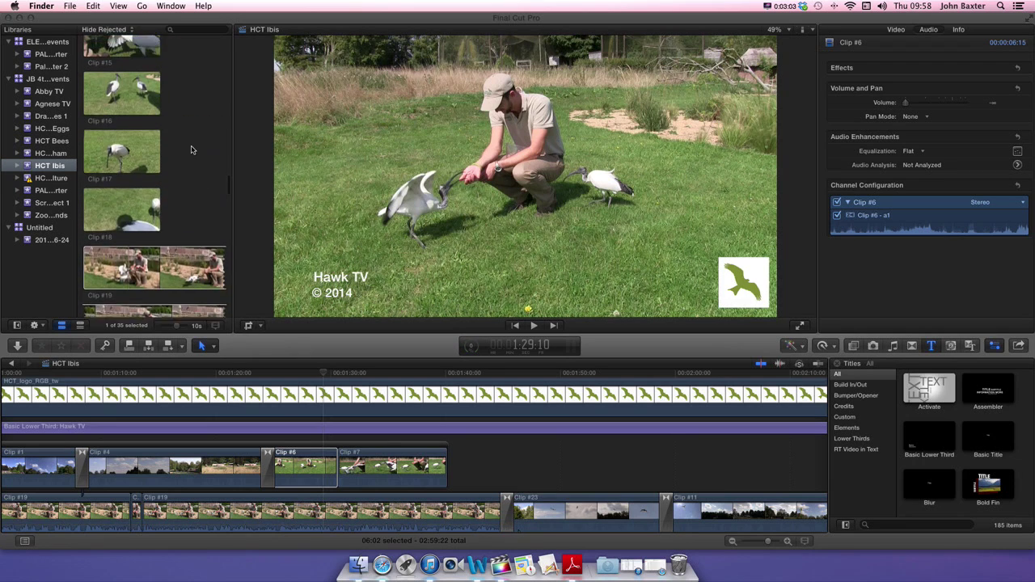
scroll(141, 148, "up", 4)
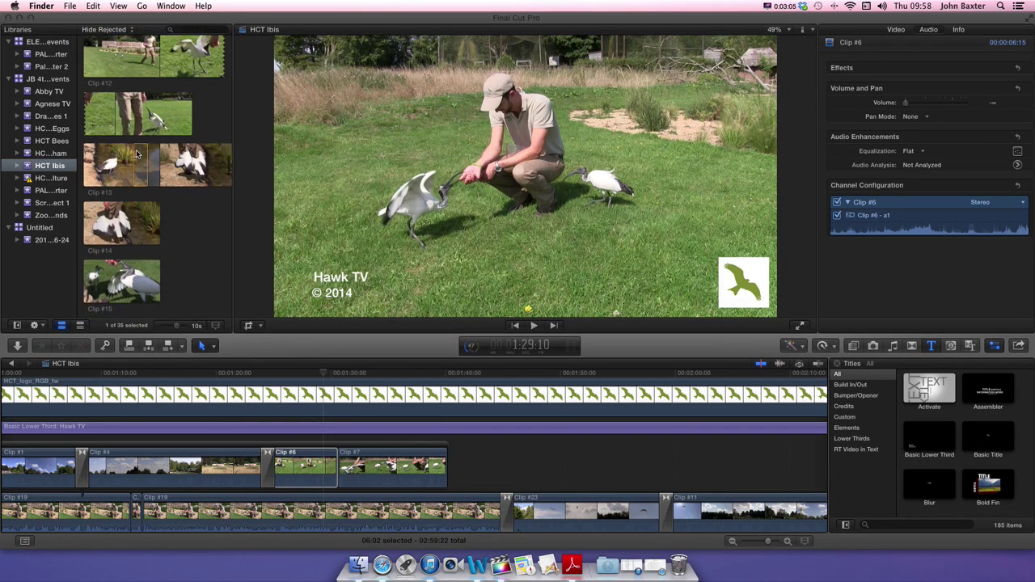
left_click(139, 190)
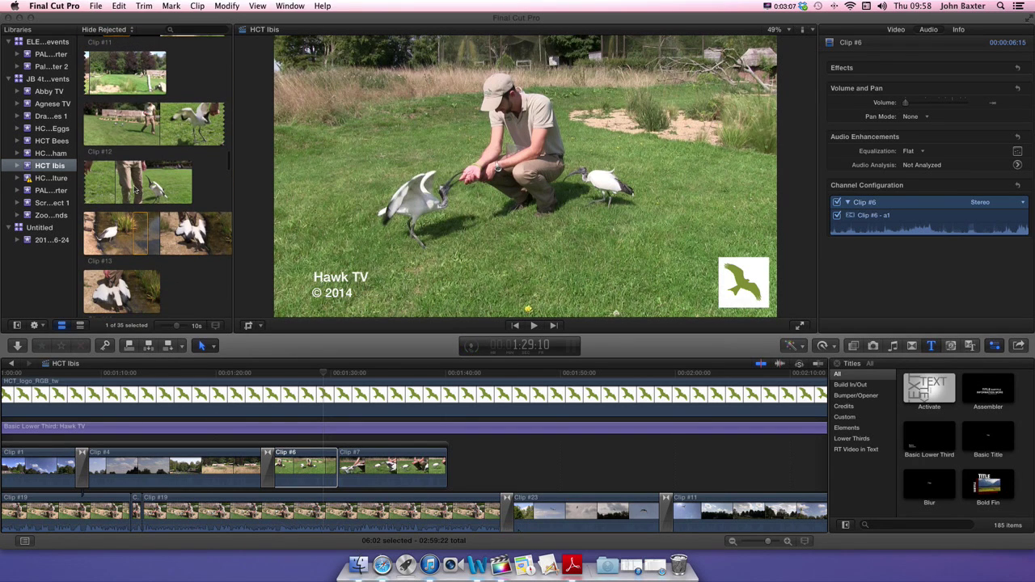
scroll(157, 194, "up", 2)
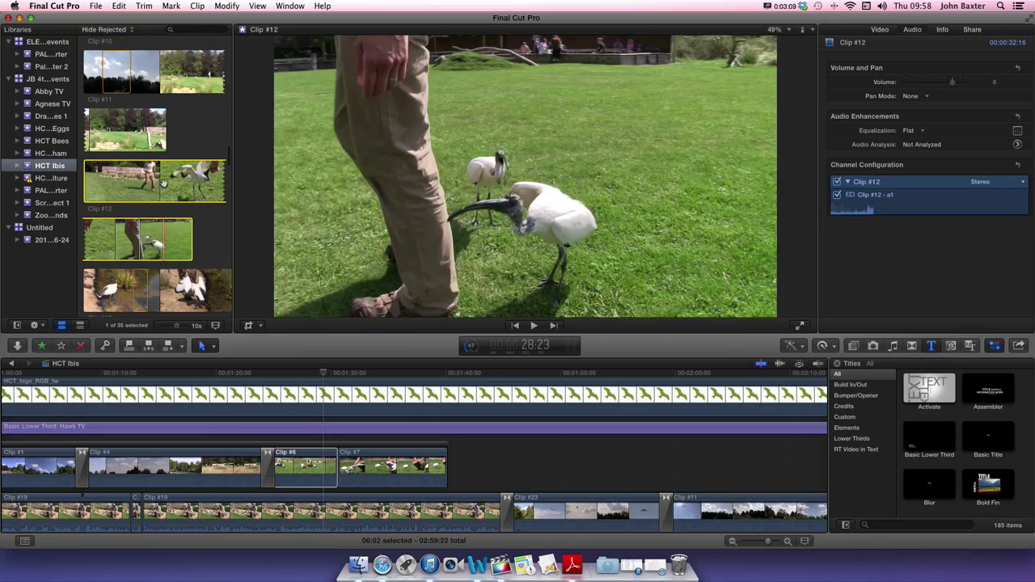
scroll(149, 204, "down", 5)
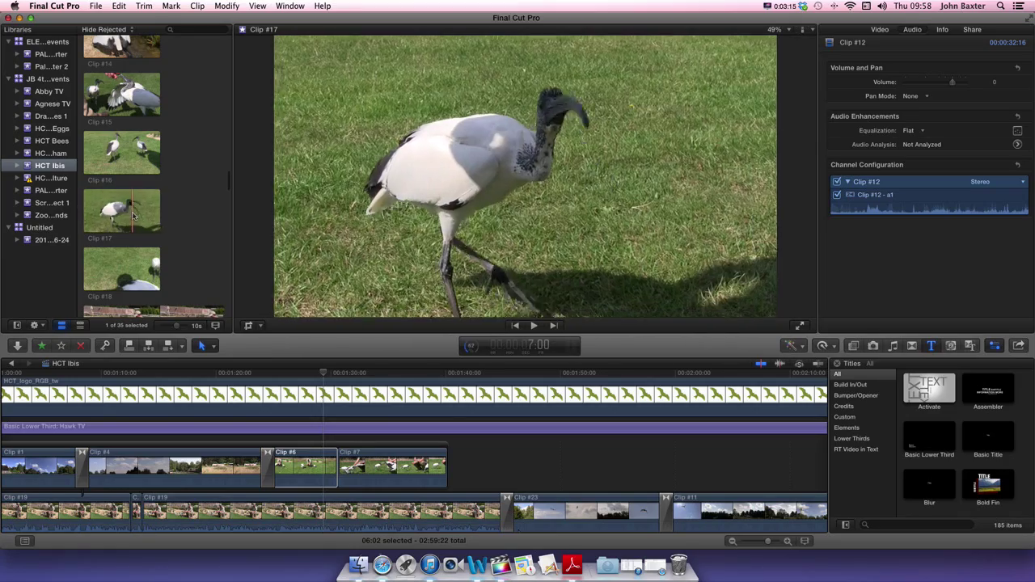
scroll(130, 215, "down", 3)
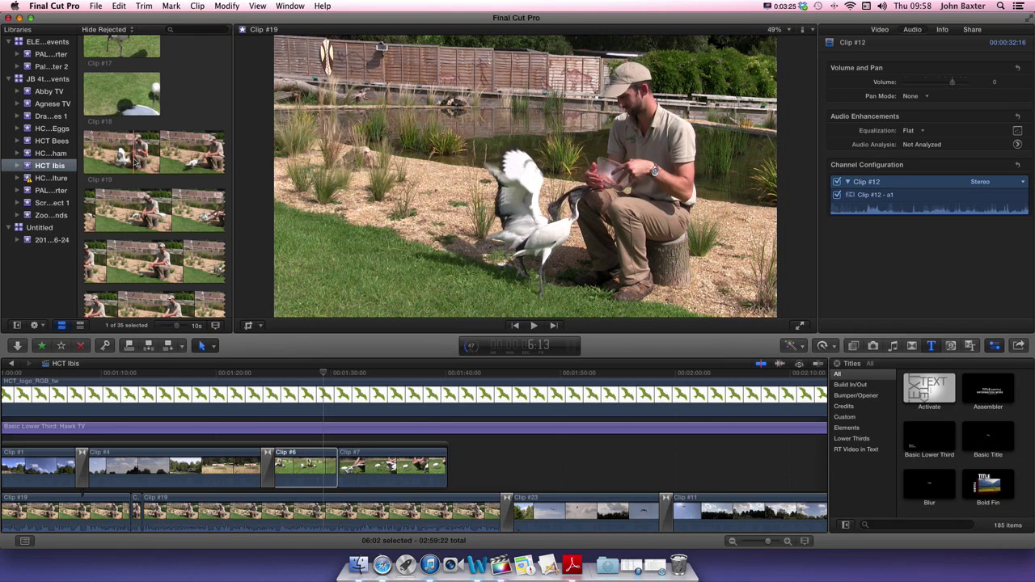
left_click(134, 161)
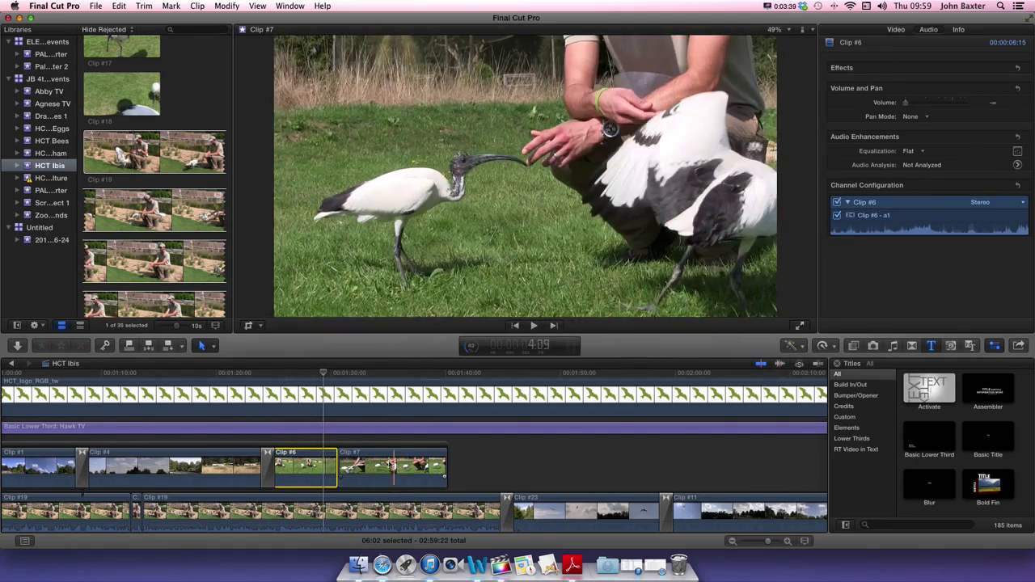
key("space")
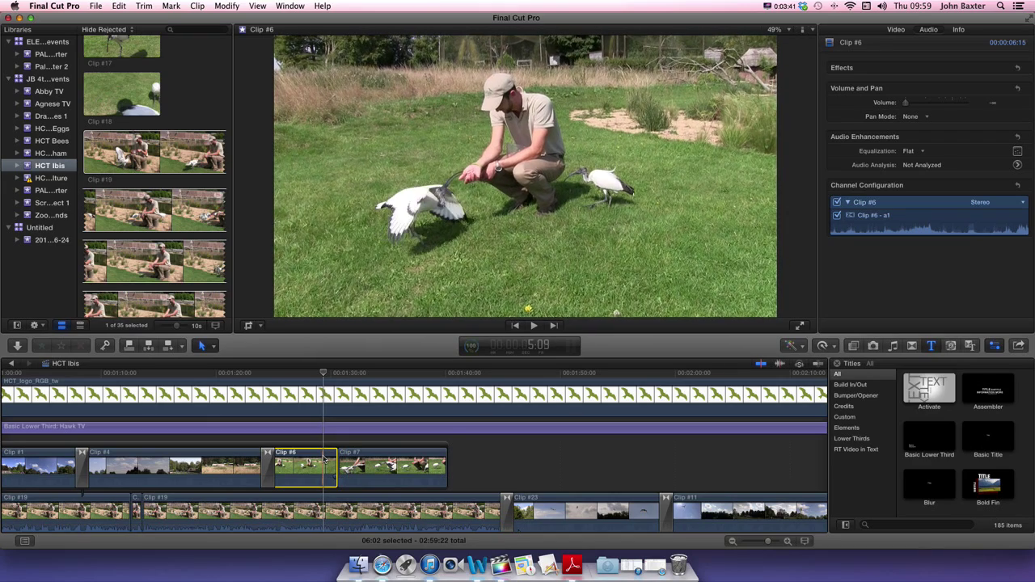
left_click(134, 153)
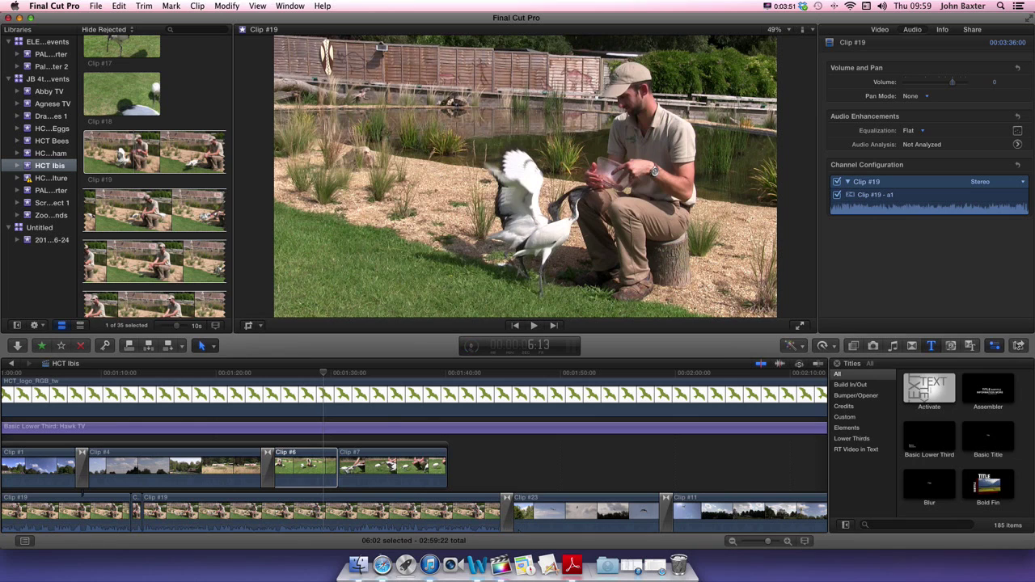
Share the current Clip #19 frame with Save Current Frame, title it Sacred ibis Pic2, and continue to the save location.
left_click(1019, 346)
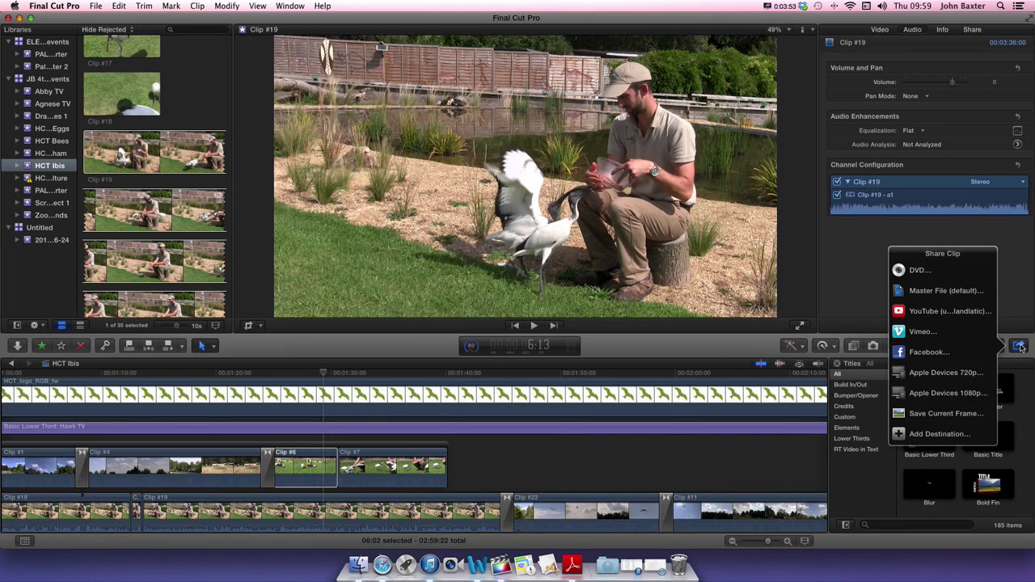
left_click(946, 413)
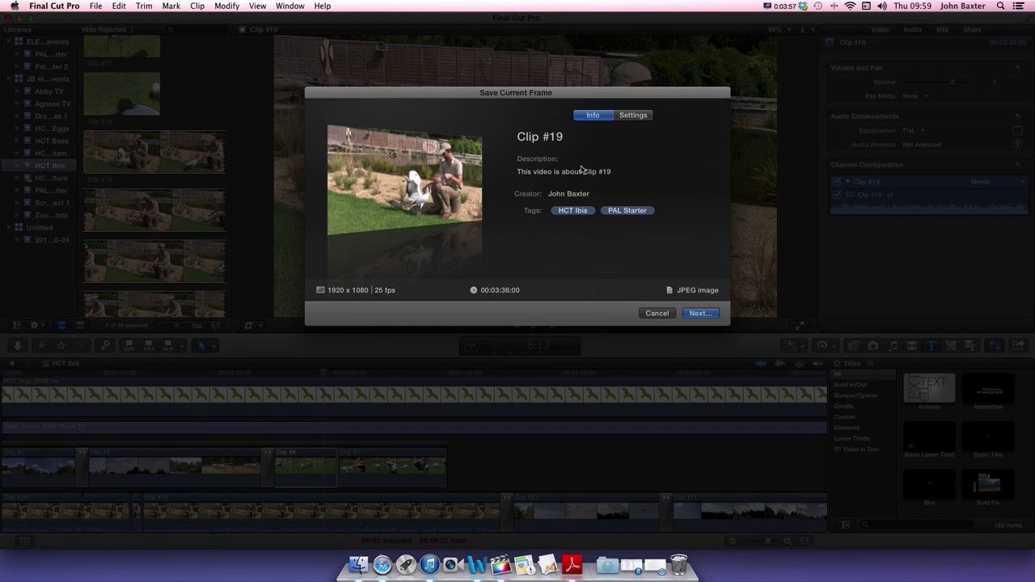
left_click(571, 138)
key("BackSpace")
key("BackSpace")
key("BackSpace")
key("BackSpace")
key("BackSpace")
key("BackSpace")
key("BackSpace")
key("BackSpace")
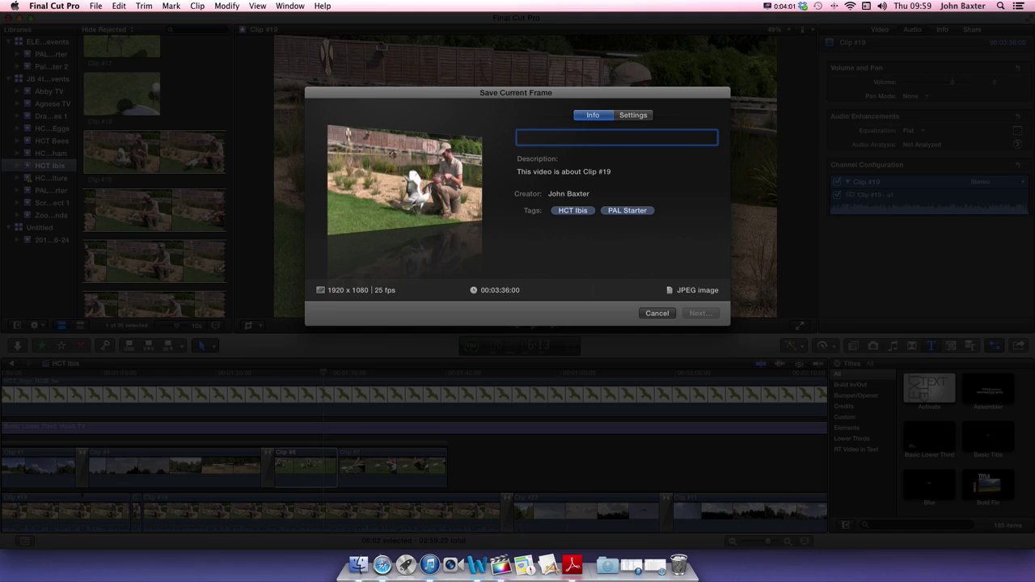
type("Sacred ibis ")
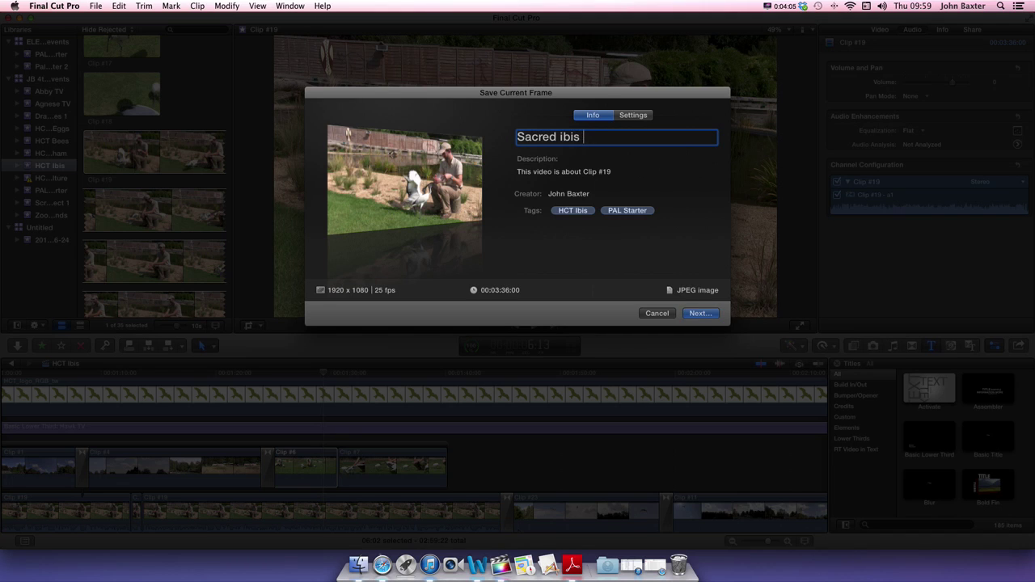
type("Pic2")
left_click(699, 313)
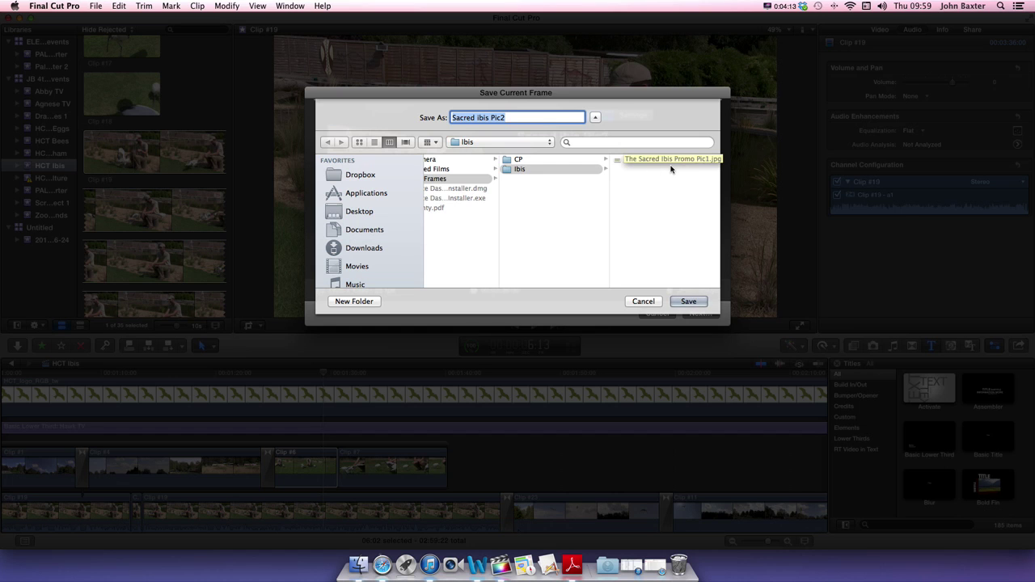
Save the Clip #19 frame as Sacred ibis Pic2 in the Ibis folder and show the exported file in Finder.
left_click(690, 302)
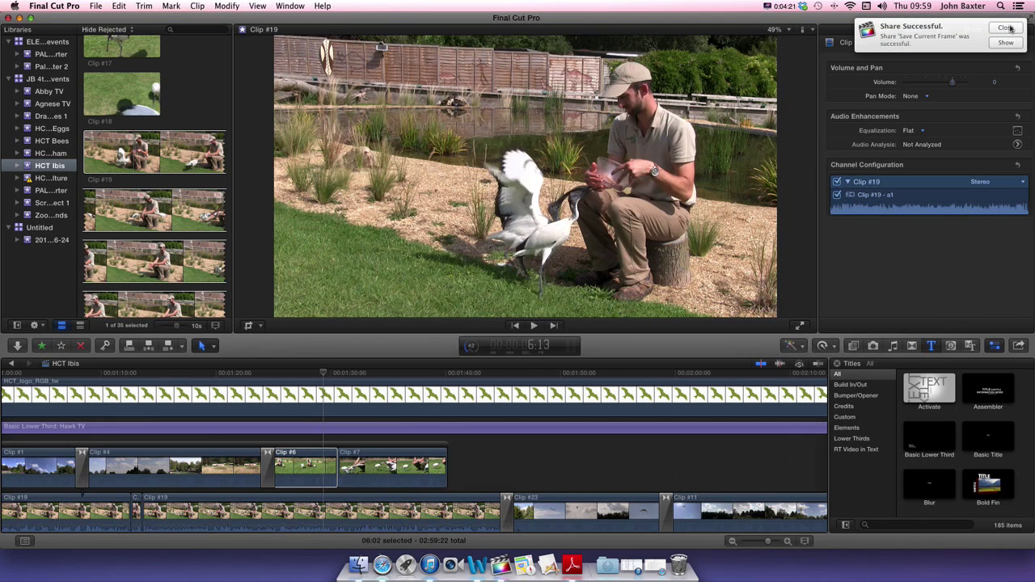
left_click(1008, 44)
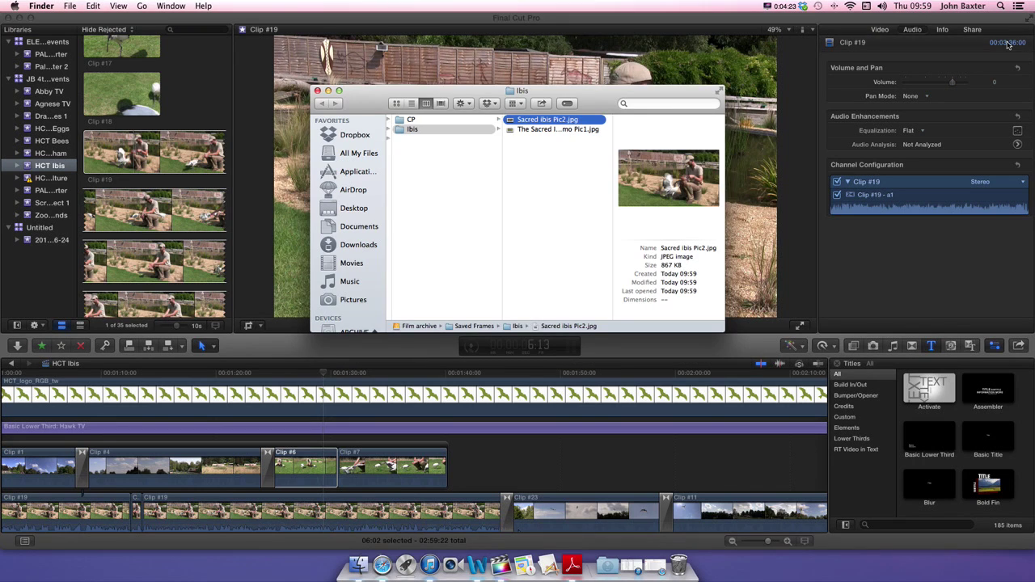
View The Sacred Ibis Promo Pic1.jpg and Sacred ibis Pic2.jpg in Preview one after the other, closing each image and finally the Finder window.
double_click(532, 131)
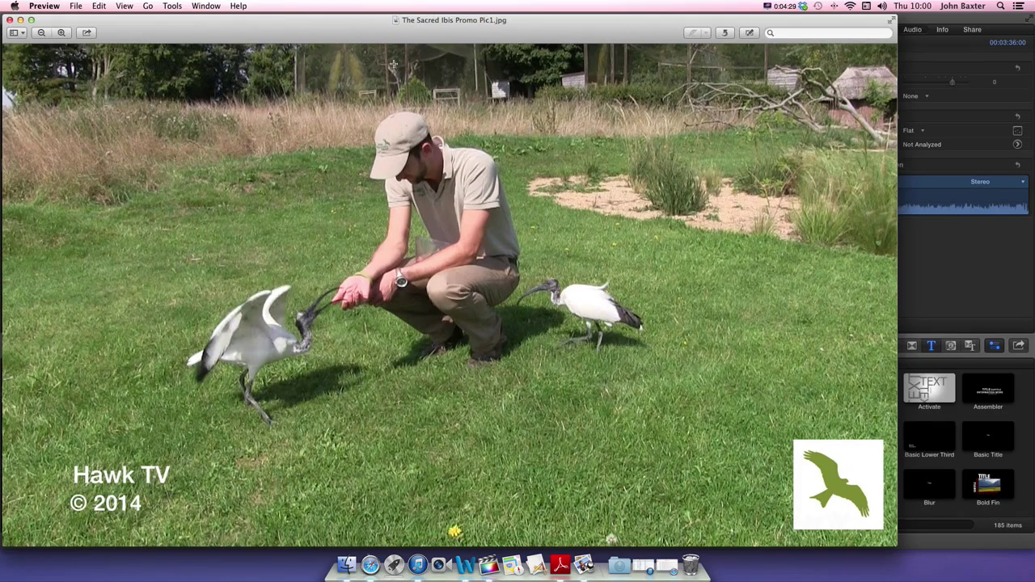
left_click_drag(297, 40, 347, 40)
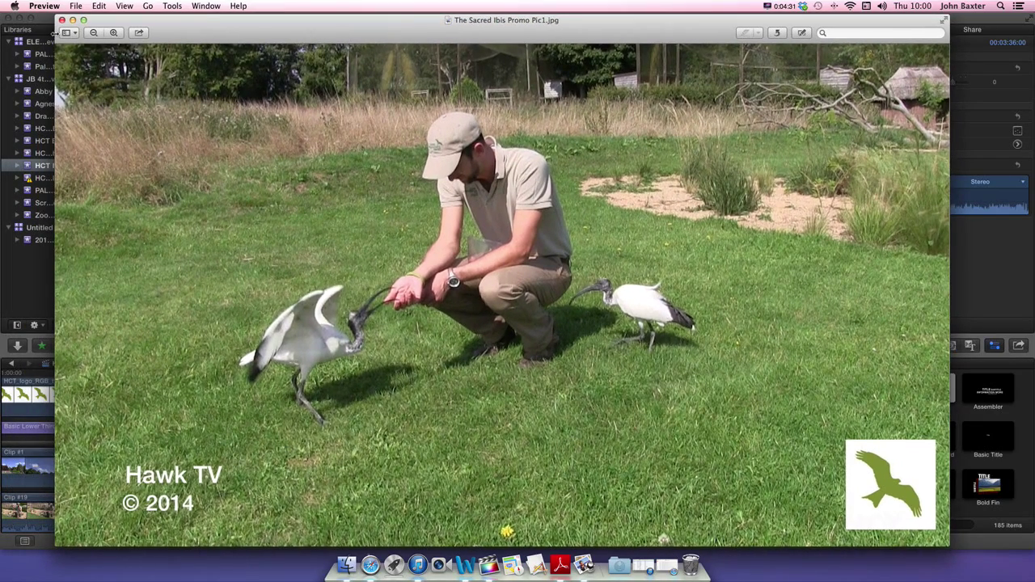
left_click(62, 19)
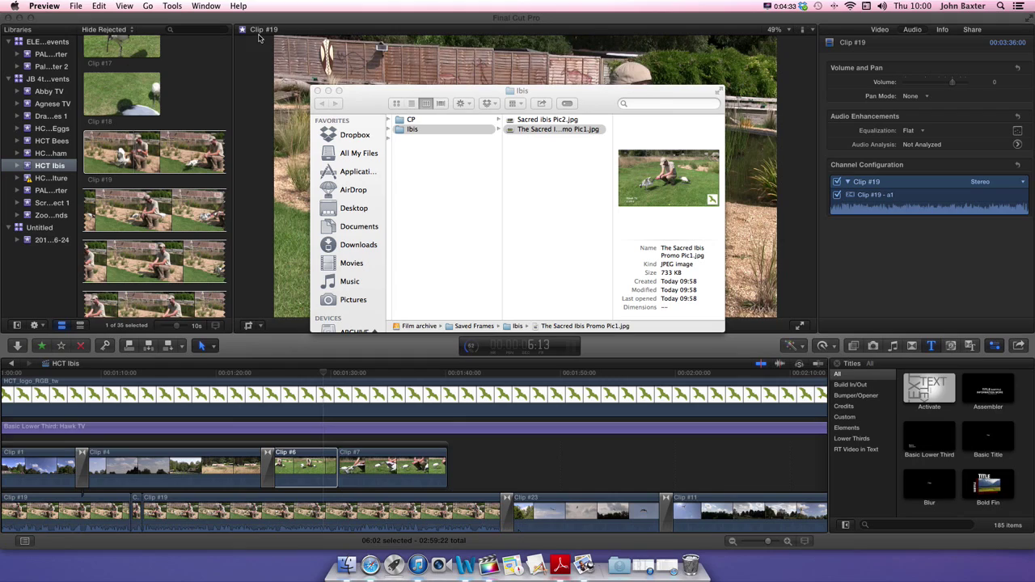
double_click(542, 121)
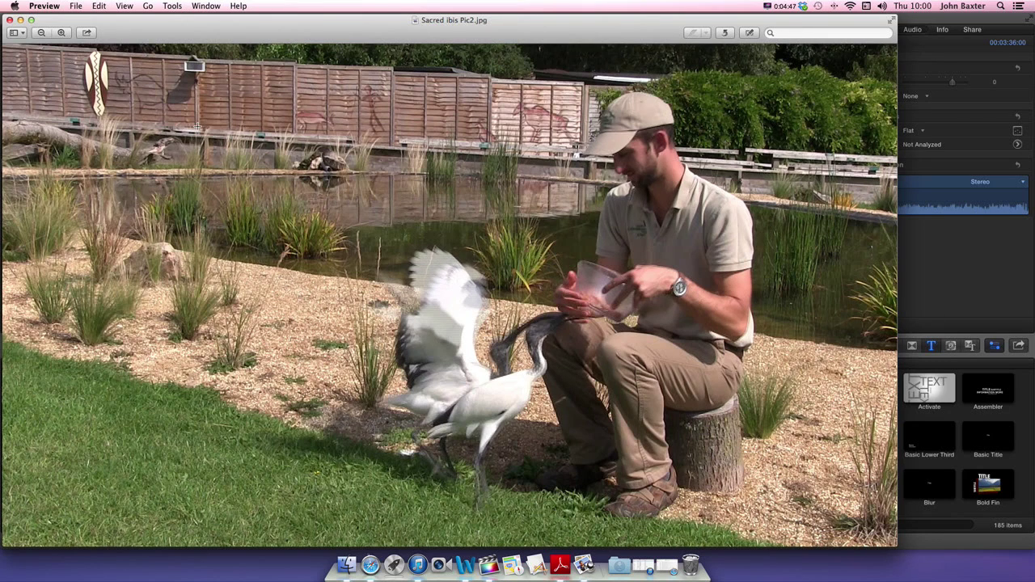
left_click(10, 20)
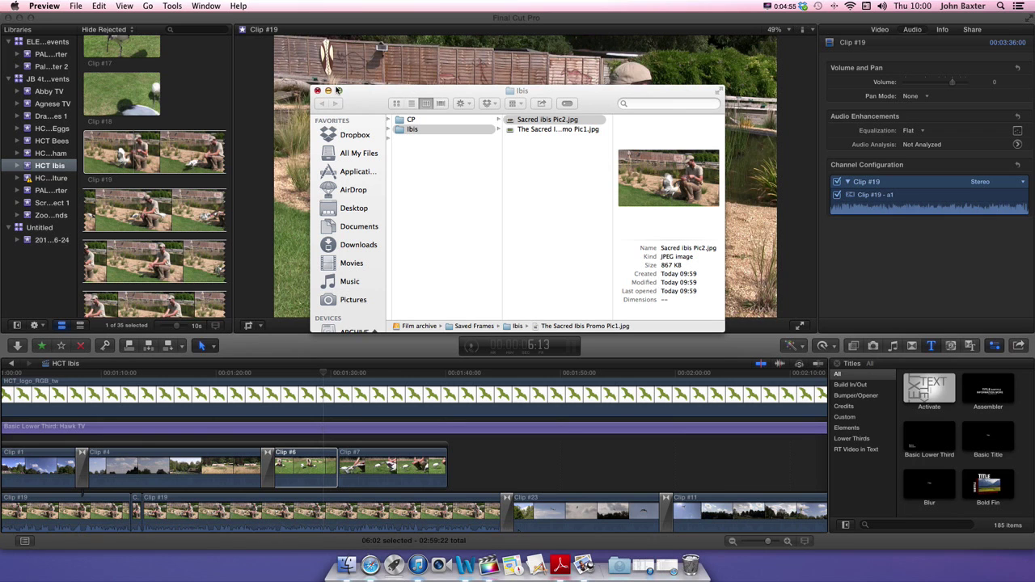
left_click(317, 91)
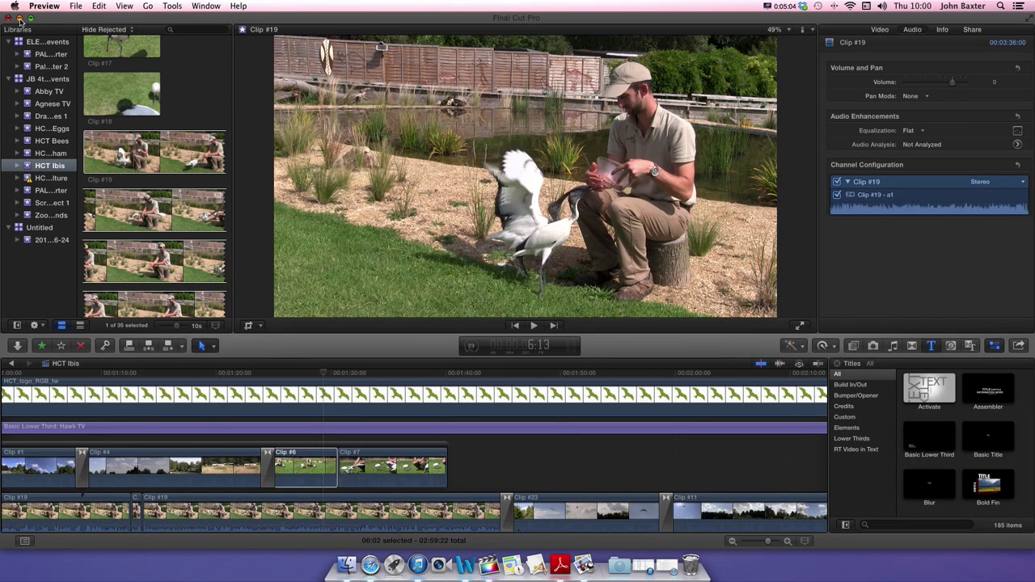
left_click(19, 18)
left_click(782, 8)
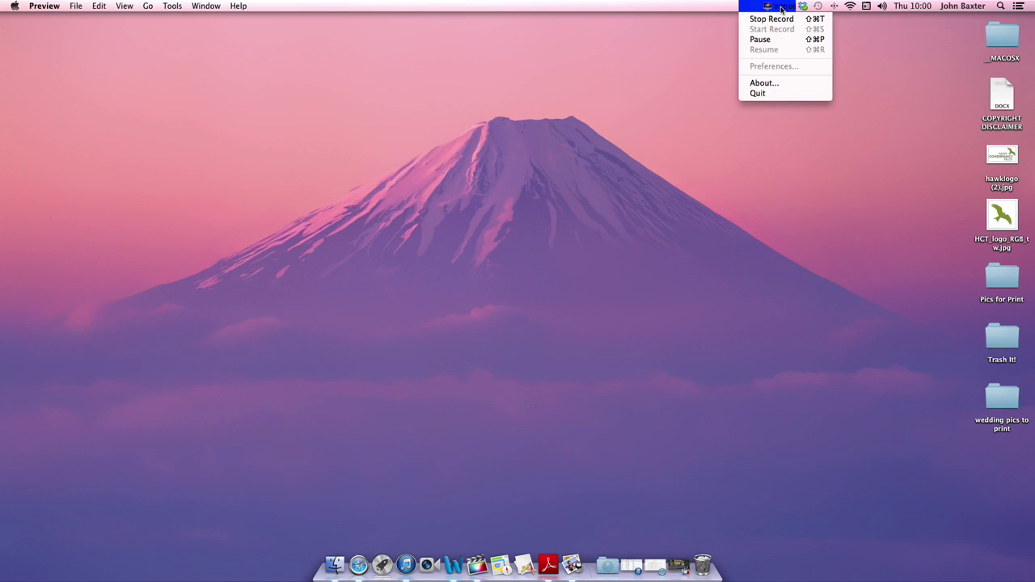
left_click(783, 19)
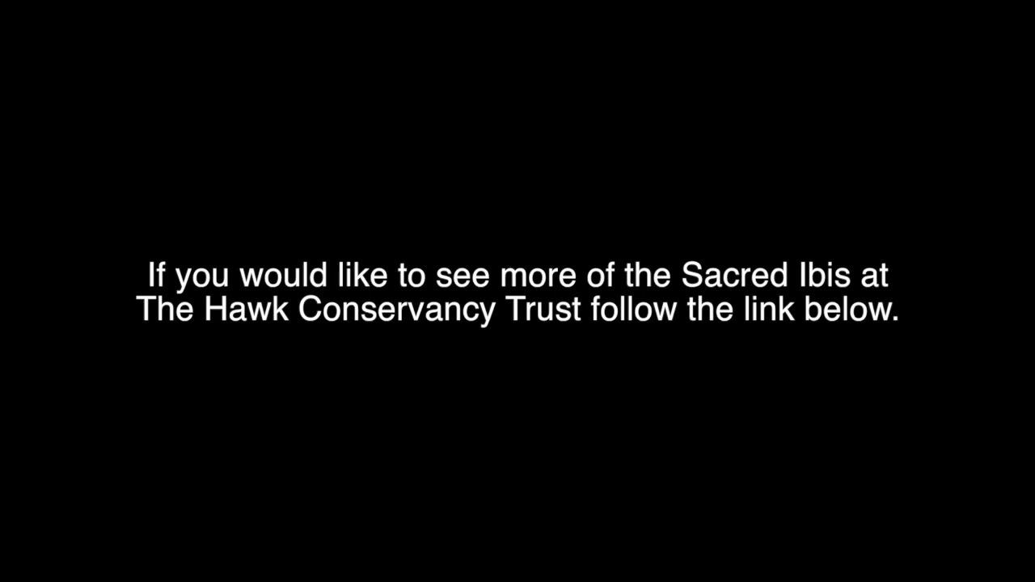